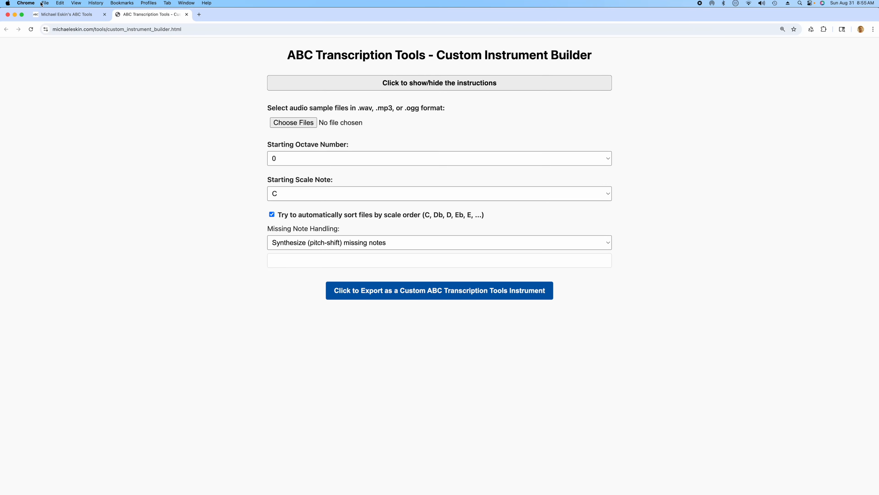
Import edgley_hybrid_anglo_concertina_30aug2025.zip, harp.zip, harpsichord.zip and mbira_30aug2025.zip from the Custom Instruments folder in Finder into ABC Transcription Tools.
{"action": "left_click", "coordinate": [66, 15]}
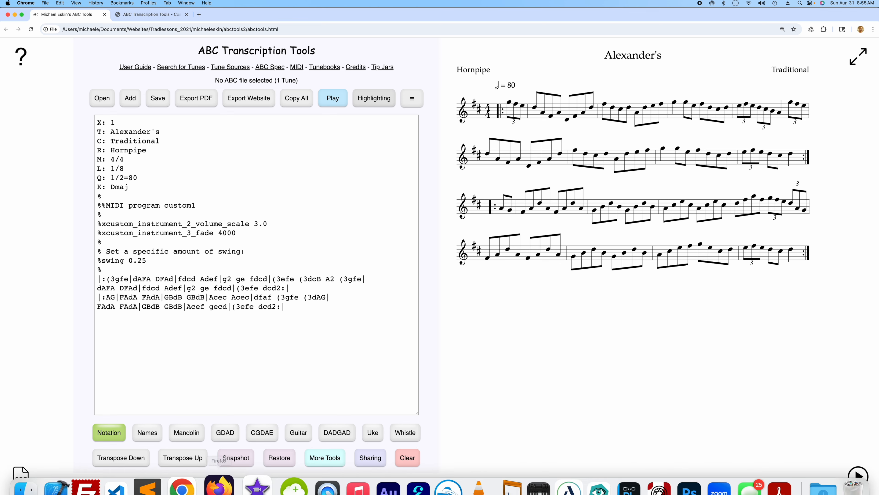
{"action": "left_click", "coordinate": [49, 476]}
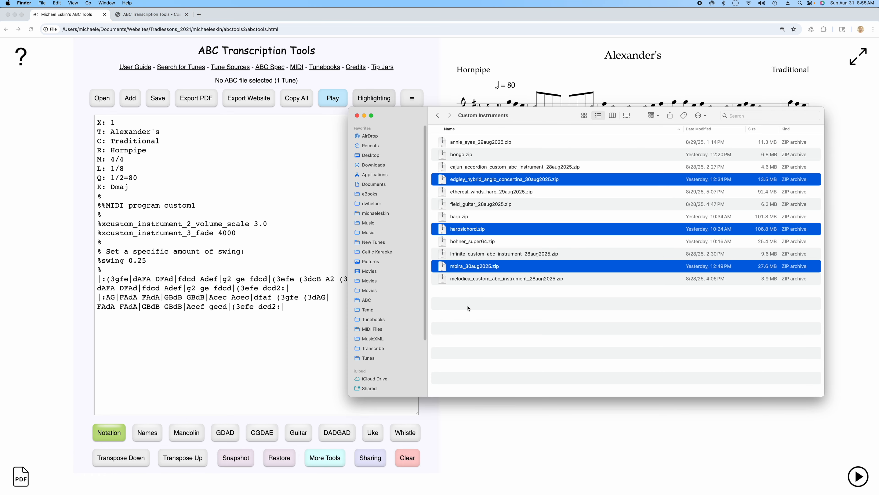
{"action": "left_click", "coordinate": [520, 329]}
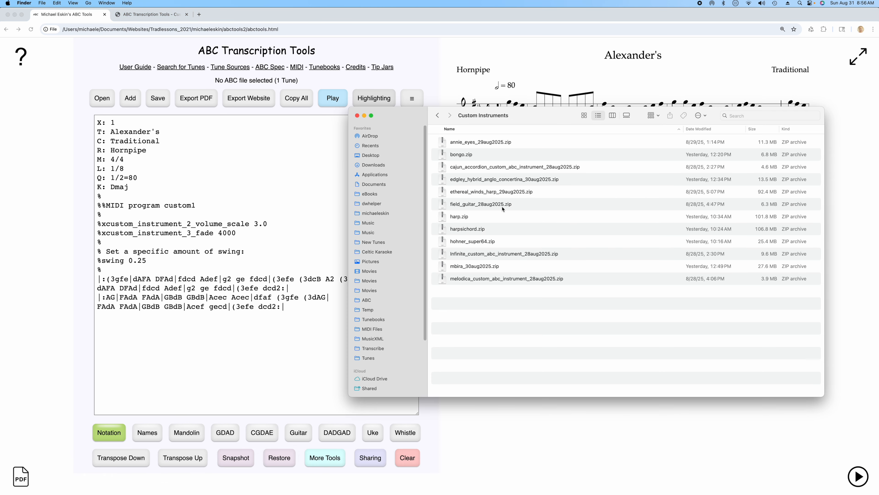
{"action": "left_click", "coordinate": [487, 180]}
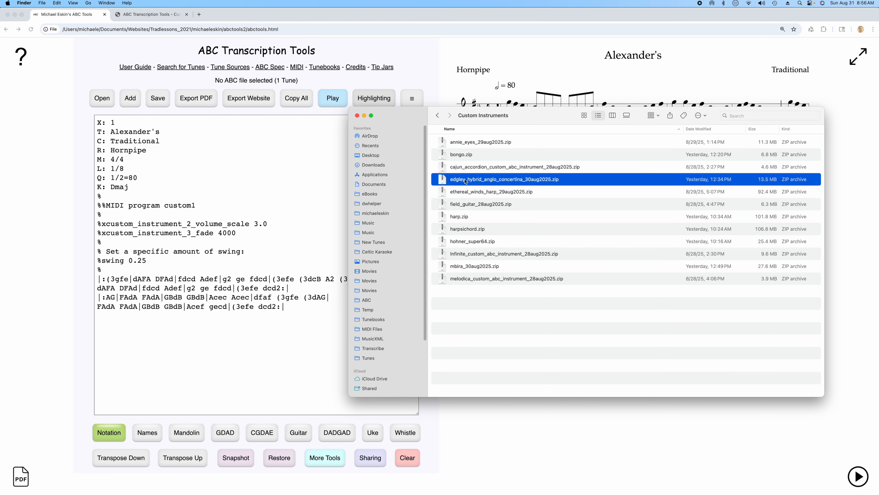
{"action": "left_click", "coordinate": [470, 230], "text": "super"}
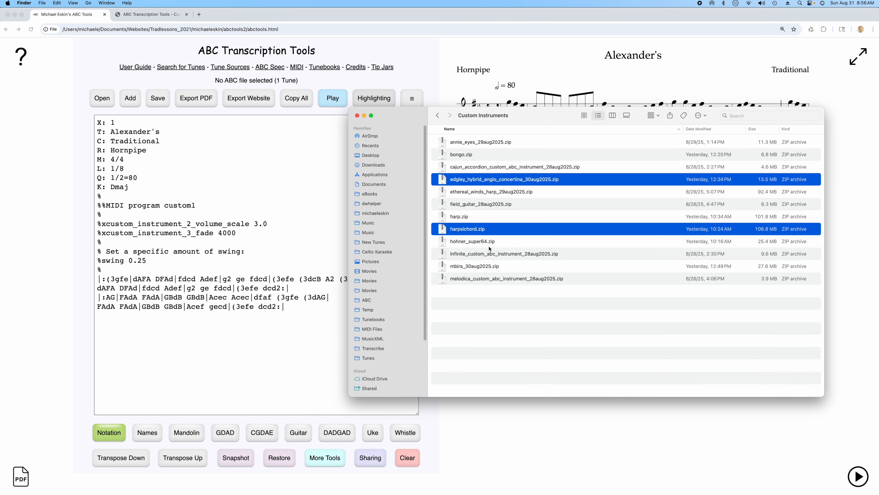
{"action": "left_click", "coordinate": [475, 267], "text": "super"}
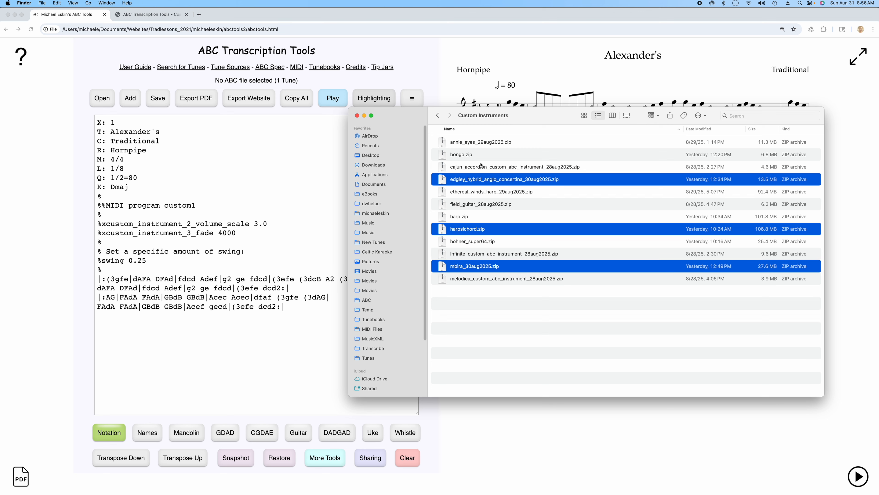
{"action": "left_click", "coordinate": [467, 217], "text": "super"}
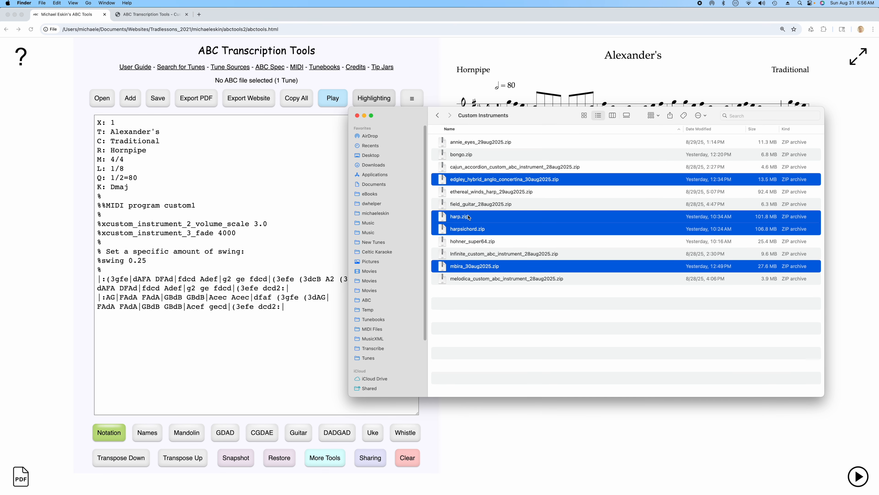
{"action": "left_click_drag", "start_coordinate": [465, 183], "coordinate": [261, 203]}
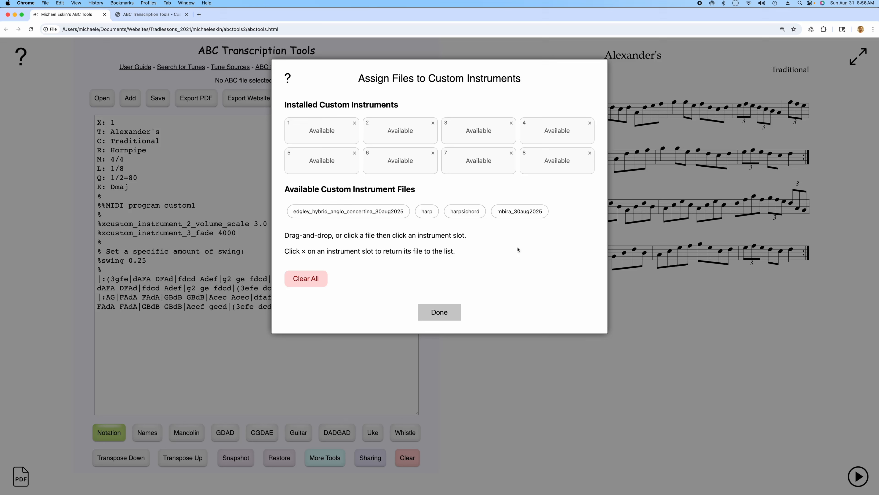
Assign the Edgley concertina to slot 1, harpsichord to slot 2, mbira to slot 3 and harp to slot 4, and finish loading them.
{"action": "left_click_drag", "start_coordinate": [304, 213], "coordinate": [308, 142]}
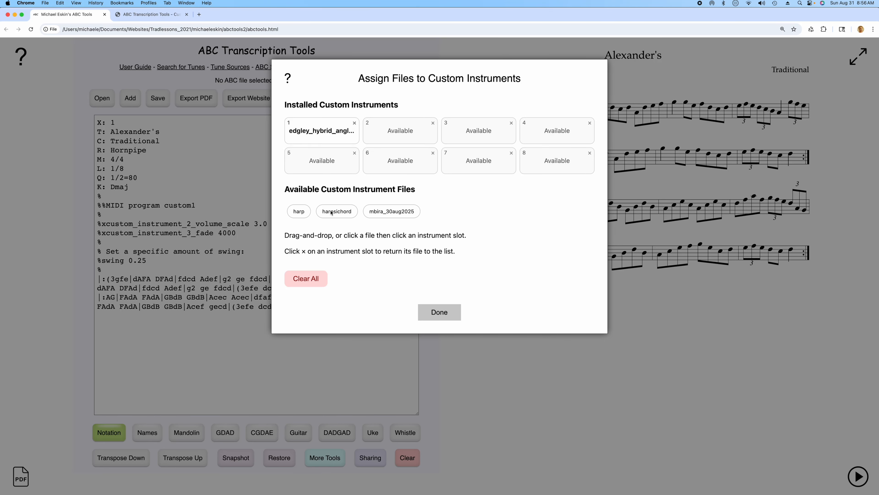
{"action": "left_click_drag", "start_coordinate": [332, 213], "coordinate": [383, 130]}
{"action": "left_click_drag", "start_coordinate": [337, 212], "coordinate": [468, 133]}
{"action": "left_click_drag", "start_coordinate": [303, 213], "coordinate": [570, 131]}
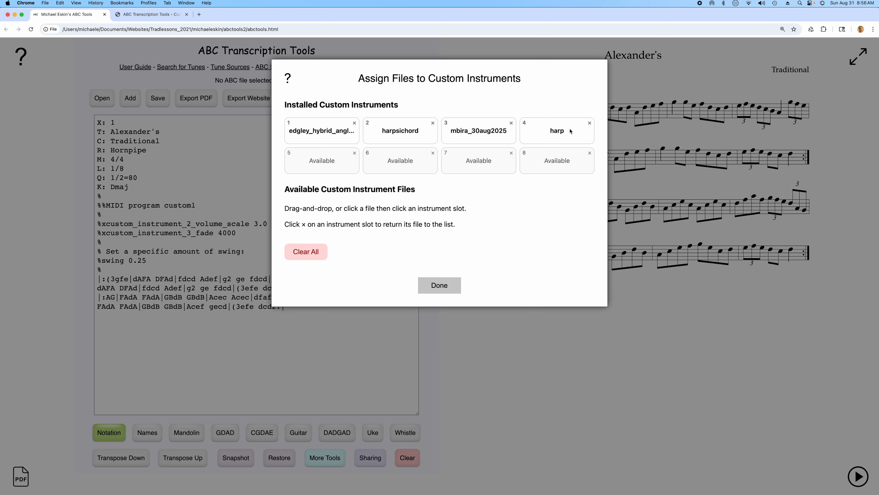
{"action": "left_click", "coordinate": [453, 283]}
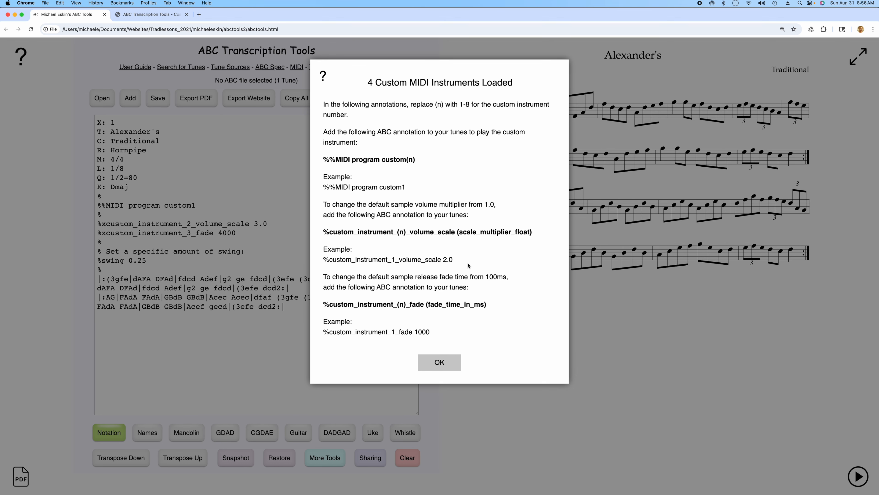
{"action": "left_click", "coordinate": [444, 366]}
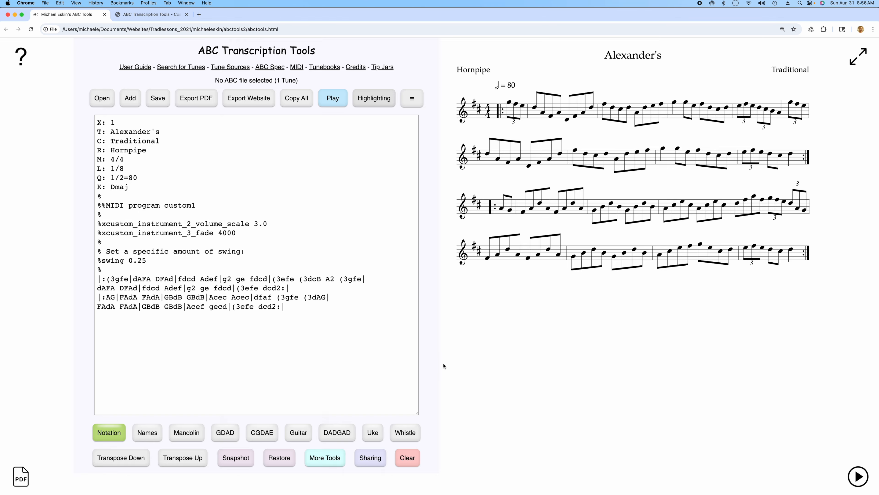
Play the opening bars of Alexander's with the first custom instrument and close the player.
{"action": "left_click", "coordinate": [258, 349]}
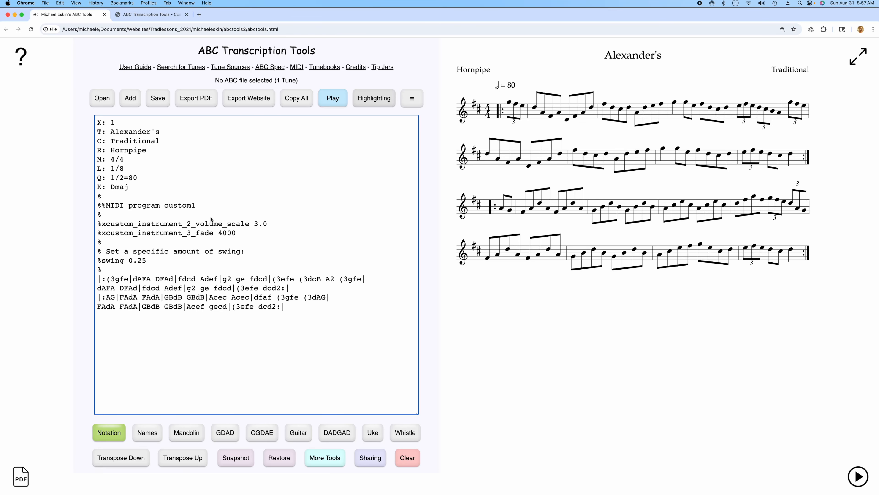
{"action": "left_click", "coordinate": [334, 97]}
{"action": "left_click", "coordinate": [271, 408]}
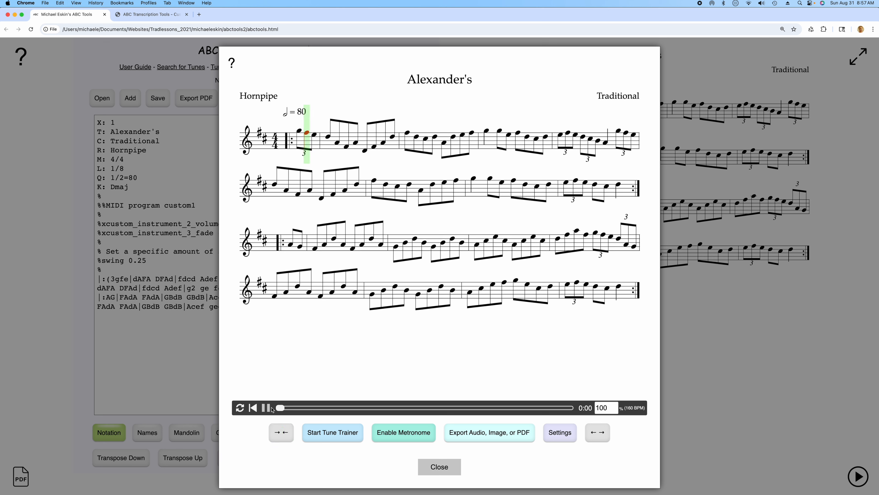
{"action": "left_click", "coordinate": [447, 469]}
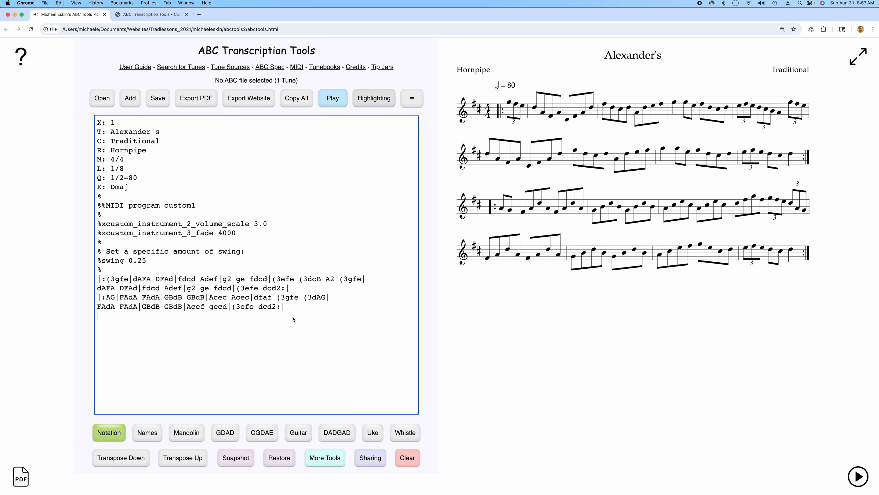
Set the tune's MIDI program to custom2 and play the opening bars to audition that instrument.
{"action": "left_click", "coordinate": [196, 205]}
{"action": "key", "text": "BackSpace"}
{"action": "type", "text": "2"}
{"action": "left_click", "coordinate": [332, 98]}
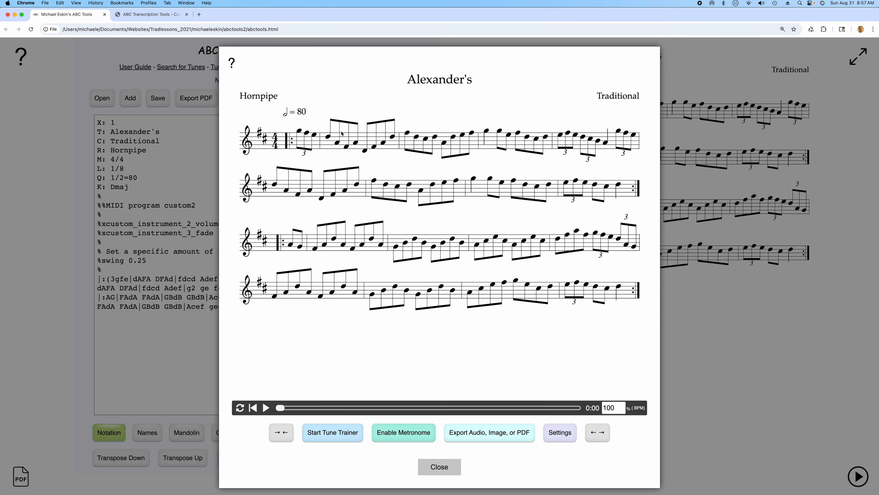
{"action": "left_click", "coordinate": [266, 408]}
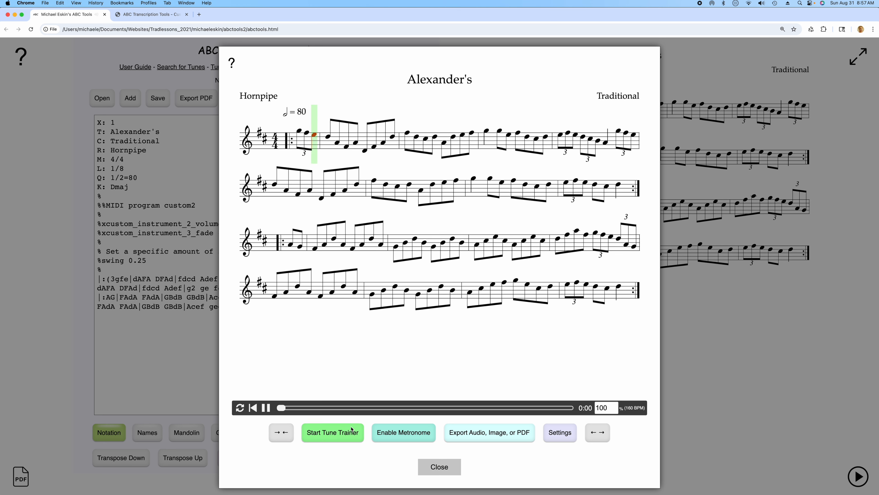
{"action": "left_click", "coordinate": [439, 467]}
Change the tune's MIDI program to custom3 and listen to the opening bars with that instrument.
{"action": "key", "text": "BackSpace"}
{"action": "type", "text": "3"}
{"action": "left_click", "coordinate": [334, 101]}
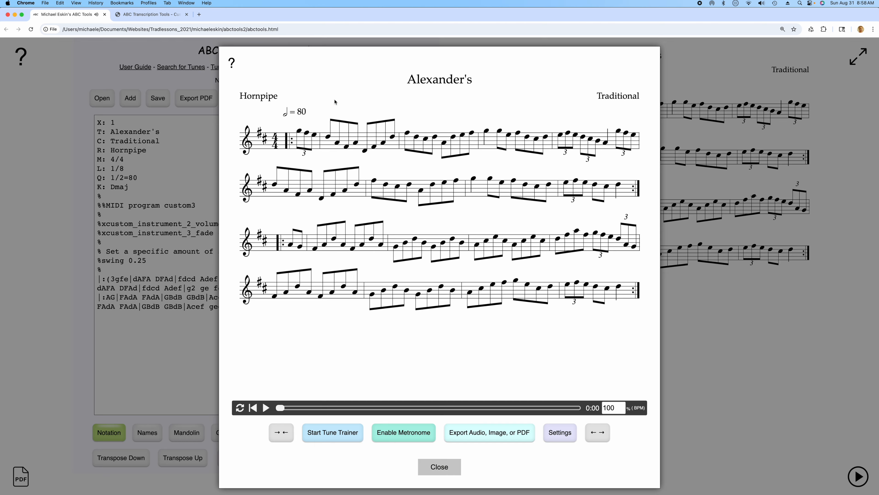
{"action": "left_click", "coordinate": [265, 407]}
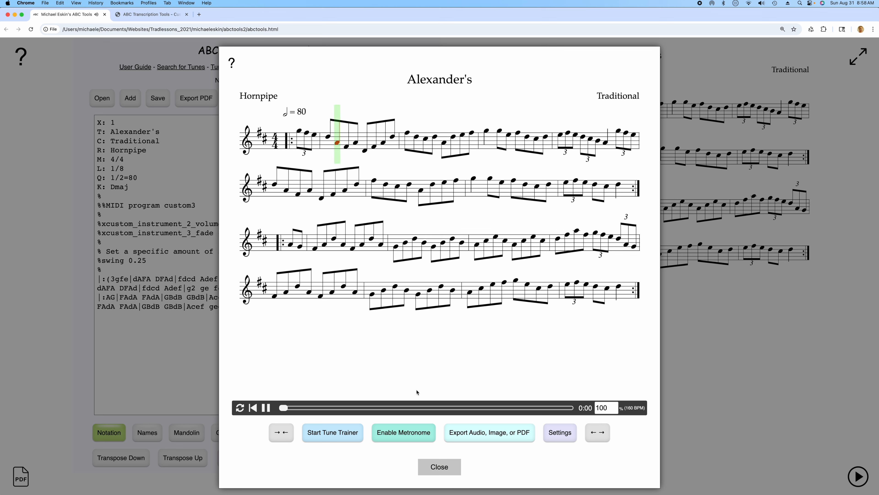
{"action": "left_click", "coordinate": [446, 468]}
Change the tune's MIDI program to custom4 and play the opening bars with that instrument.
{"action": "key", "text": "BackSpace"}
{"action": "type", "text": "4"}
{"action": "left_click", "coordinate": [332, 98]}
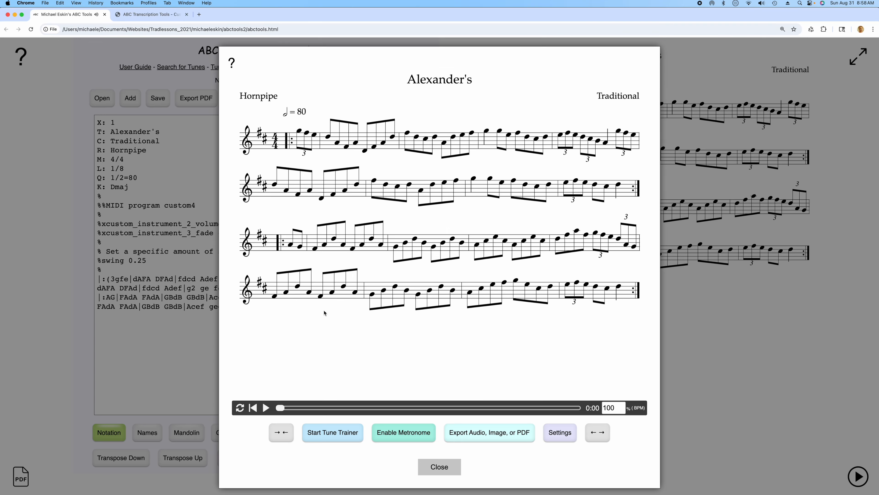
{"action": "left_click", "coordinate": [265, 407]}
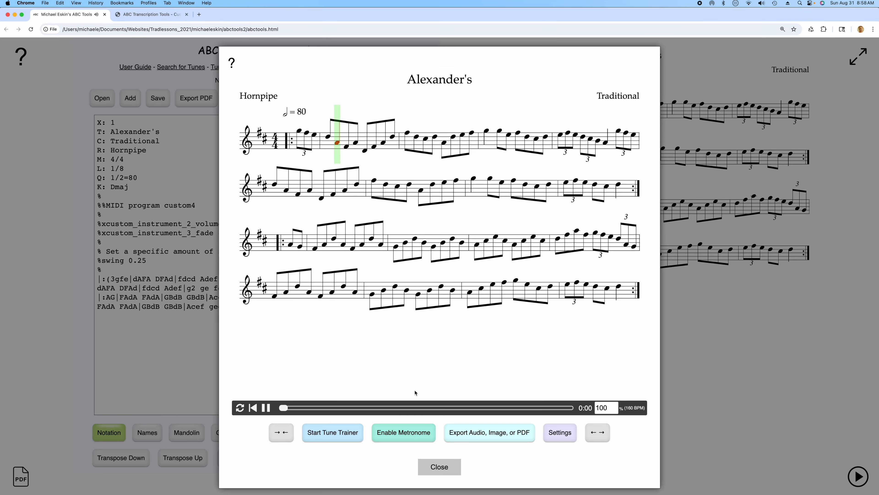
{"action": "left_click", "coordinate": [448, 469]}
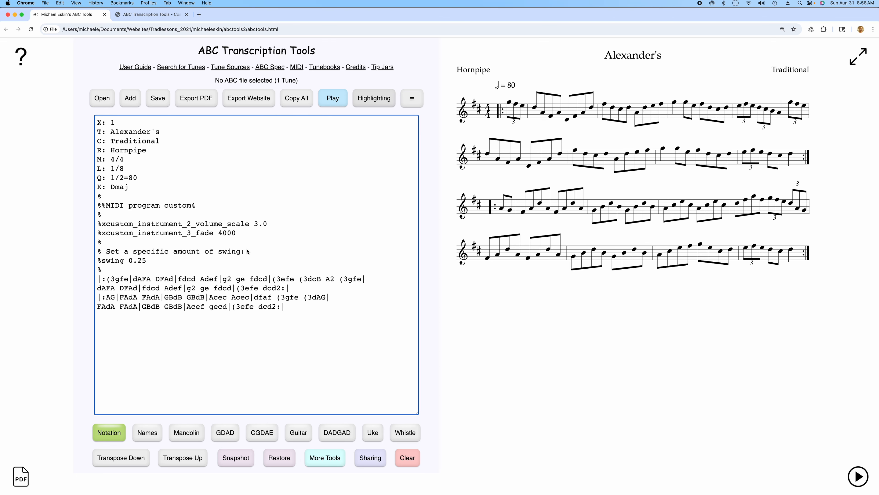
Point the volume scale and fade annotations at instrument 4 and enable both by removing the leading x from their names.
{"action": "left_click", "coordinate": [192, 224]}
{"action": "key", "text": "BackSpace"}
{"action": "type", "text": "4"}
{"action": "left_click", "coordinate": [191, 236]}
{"action": "key", "text": "BackSpace"}
{"action": "type", "text": "4"}
{"action": "left_click", "coordinate": [269, 227]}
{"action": "left_click", "coordinate": [106, 226]}
{"action": "key", "text": "BackSpace"}
{"action": "left_click", "coordinate": [106, 235]}
{"action": "key", "text": "BackSpace"}
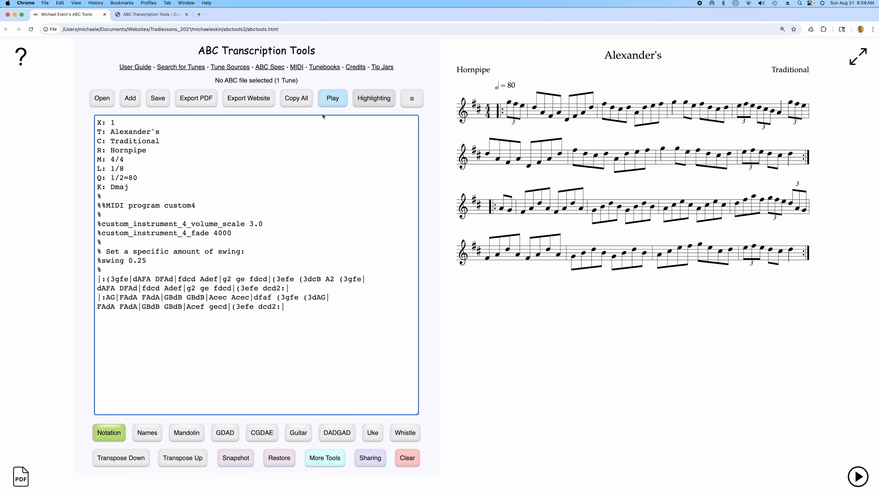
Play the first part of the tune with the volume scale and fade annotations active, and close the player.
{"action": "left_click", "coordinate": [334, 102]}
{"action": "left_click", "coordinate": [265, 407]}
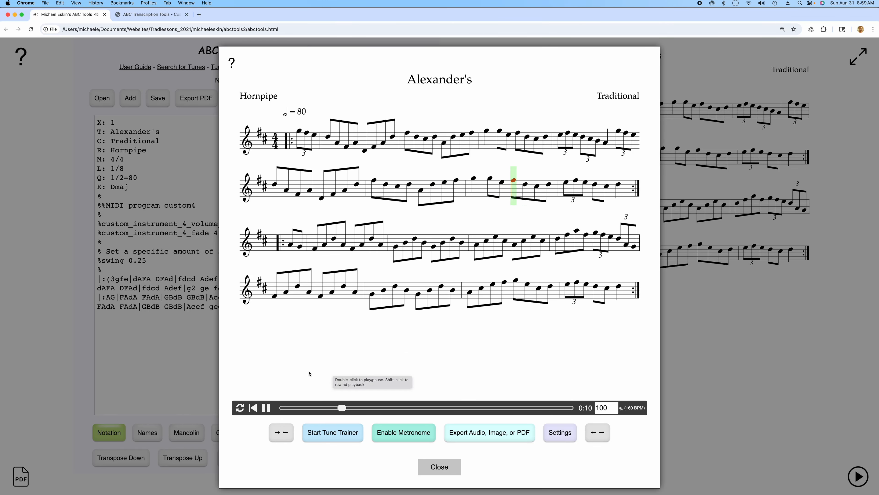
{"action": "left_click", "coordinate": [266, 408]}
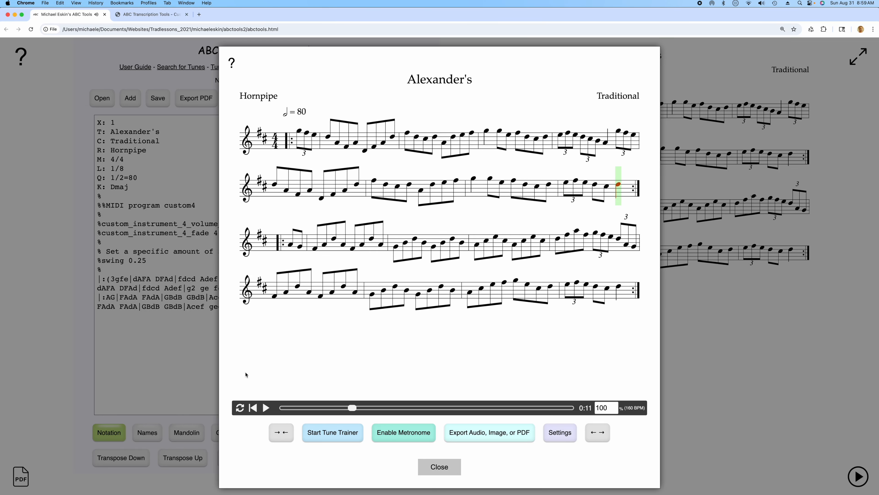
{"action": "left_click", "coordinate": [439, 467]}
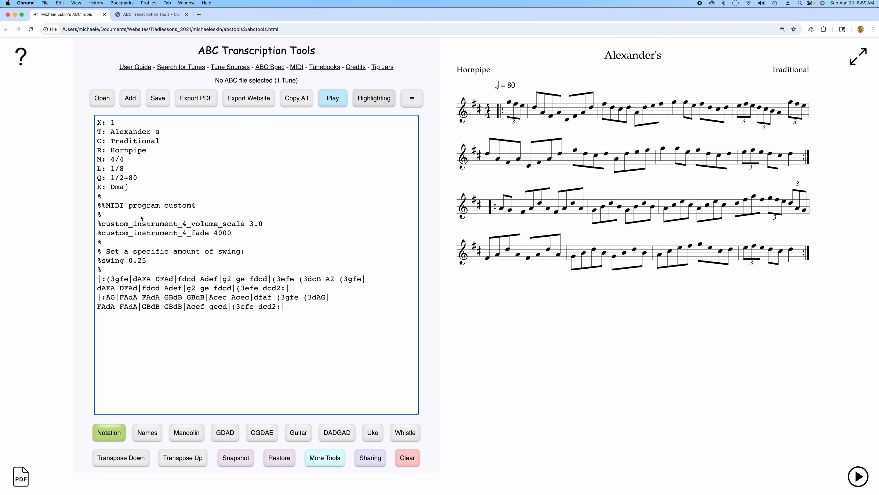
Delete the %%MIDI program custom4 line from the header and add %%MIDI program custom1 directly above the first line of music.
{"action": "left_click", "coordinate": [111, 271]}
{"action": "left_click_drag", "start_coordinate": [196, 205], "coordinate": [97, 205]}
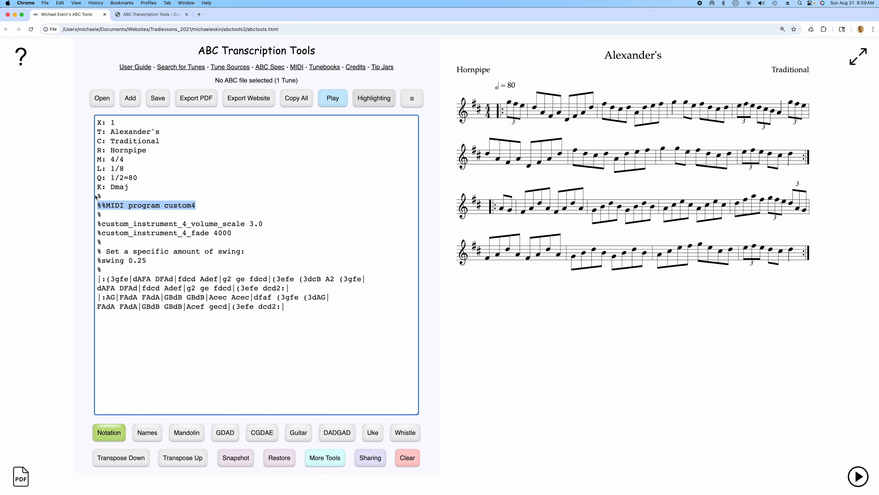
{"action": "key", "text": "BackSpace"}
{"action": "key", "text": "BackSpace"}
{"action": "left_click", "coordinate": [111, 264]}
{"action": "key", "text": "Return"}
{"action": "type", "text": "%%MIDI program custom1"}
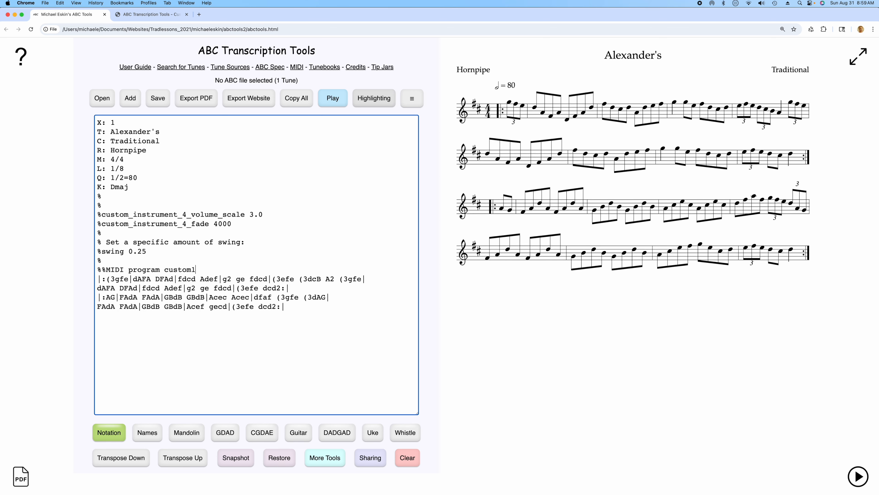
Insert %%MIDI program custom4 on its own line between the first and second lines of music.
{"action": "left_click", "coordinate": [362, 279]}
{"action": "key", "text": "Return"}
{"action": "type", "text": "%%MID"}
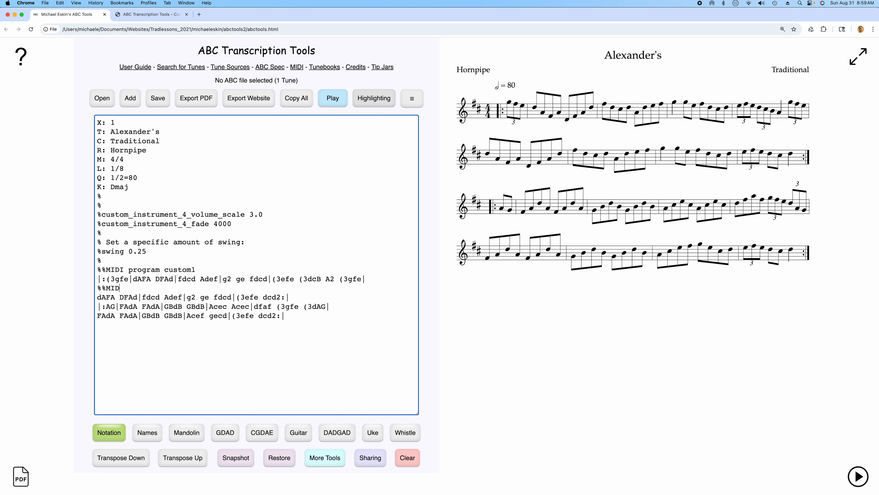
{"action": "type", "text": "I program custom4"}
Insert %%MIDI program custom2 on its own line before the third line of music.
{"action": "left_click", "coordinate": [297, 297]}
{"action": "key", "text": "Return"}
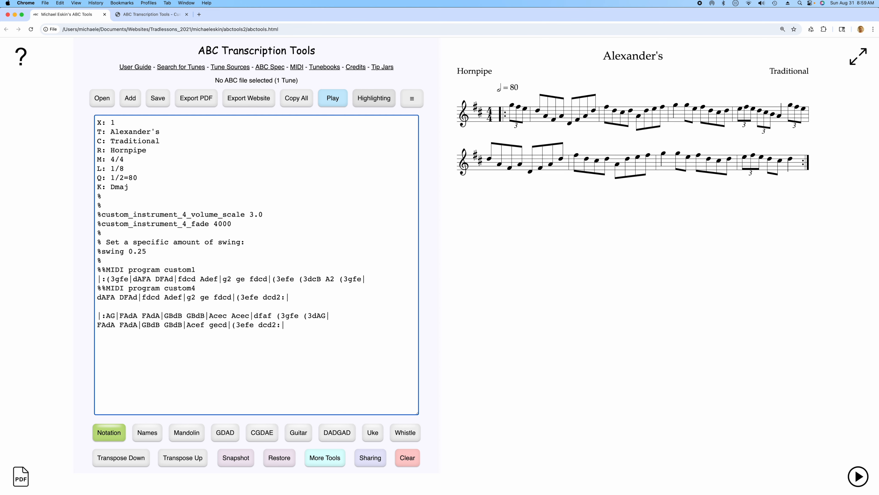
{"action": "type", "text": "%%"}
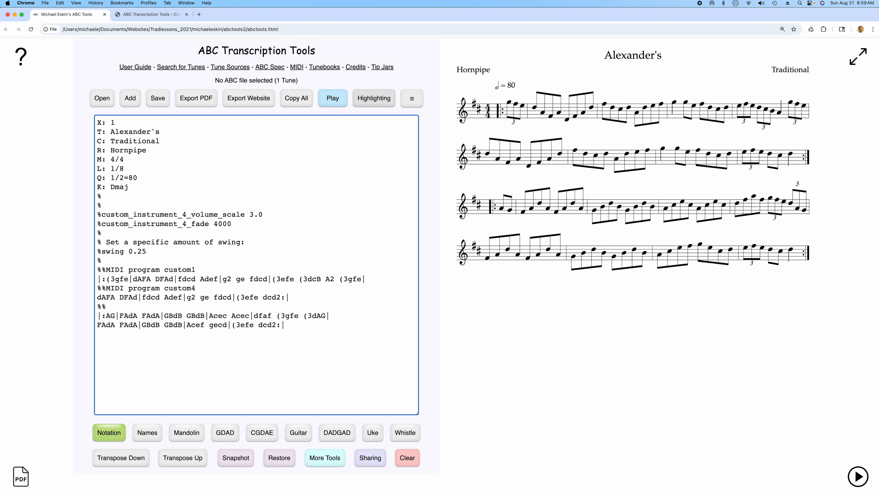
{"action": "type", "text": "MIDI program custom2"}
Remove the repeat colons and the bar lines that open both parts, and end the tune with a final |] bar.
{"action": "left_click", "coordinate": [107, 279]}
{"action": "key", "text": "BackSpace"}
{"action": "left_click", "coordinate": [282, 298]}
{"action": "key", "text": "BackSpace"}
{"action": "left_click", "coordinate": [106, 316]}
{"action": "key", "text": "BackSpace"}
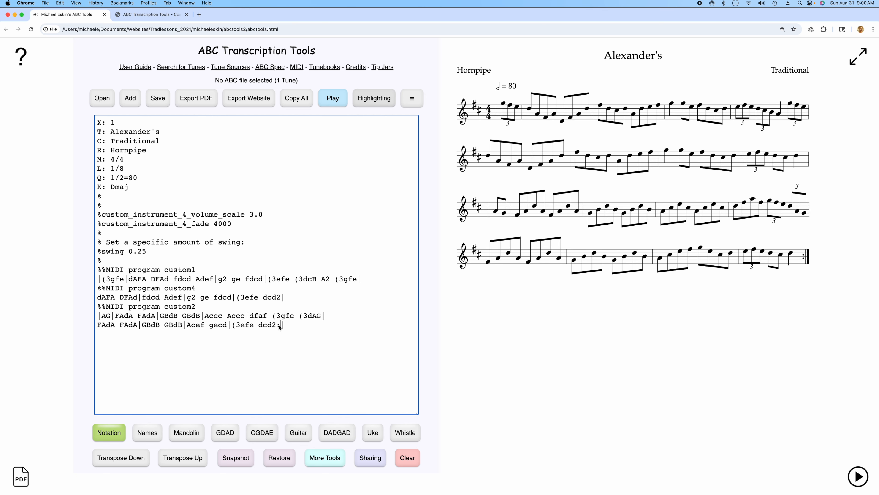
{"action": "left_click", "coordinate": [281, 325]}
{"action": "key", "text": "BackSpace"}
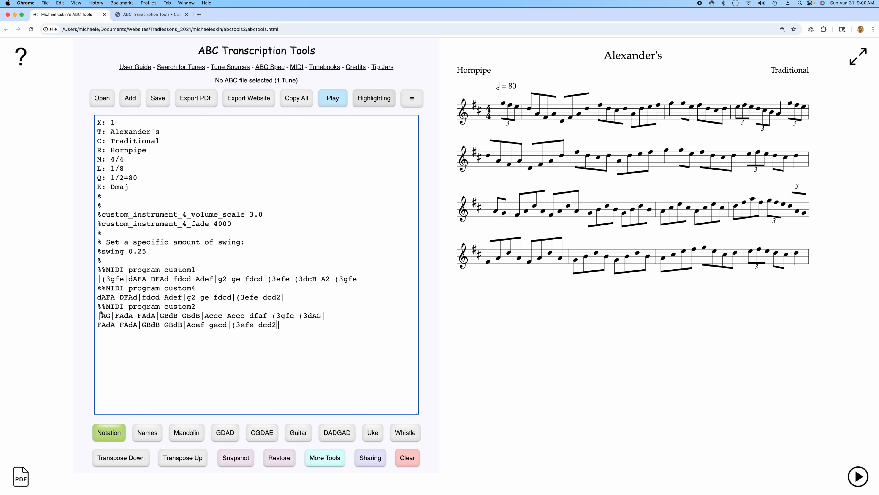
{"action": "key", "text": "BackSpace"}
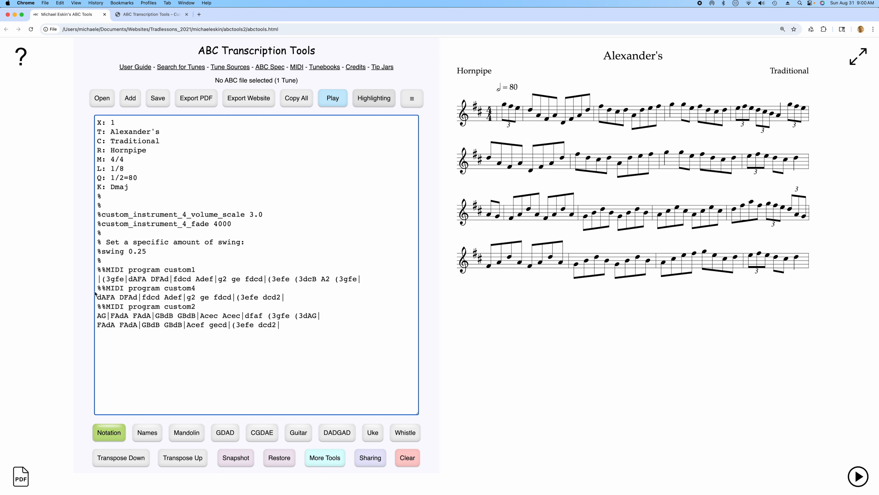
{"action": "key", "text": "BackSpace"}
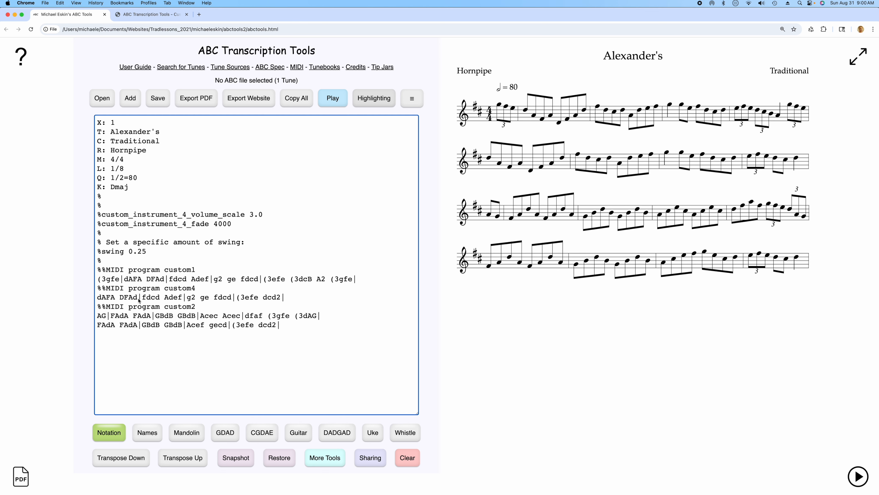
{"action": "left_click", "coordinate": [272, 325]}
{"action": "type", "text": "]"}
Play the whole tune with its instrument changes between lines and close the player.
{"action": "left_click", "coordinate": [333, 98]}
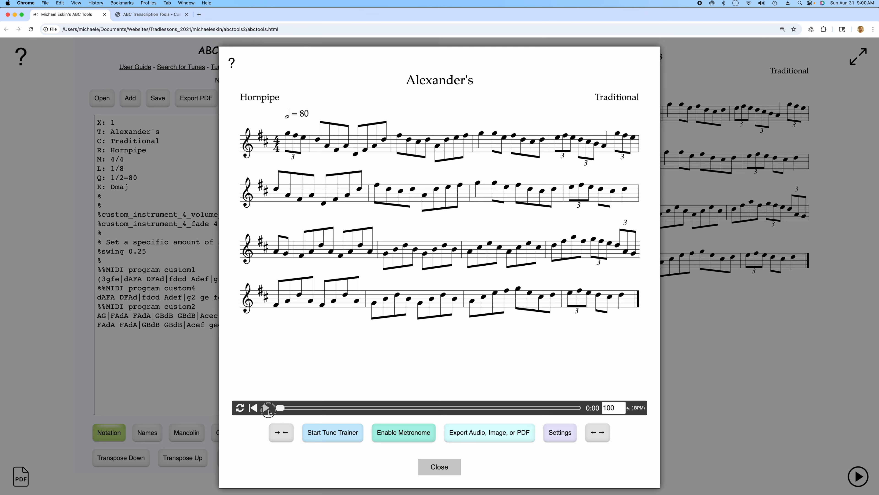
{"action": "left_click", "coordinate": [267, 408]}
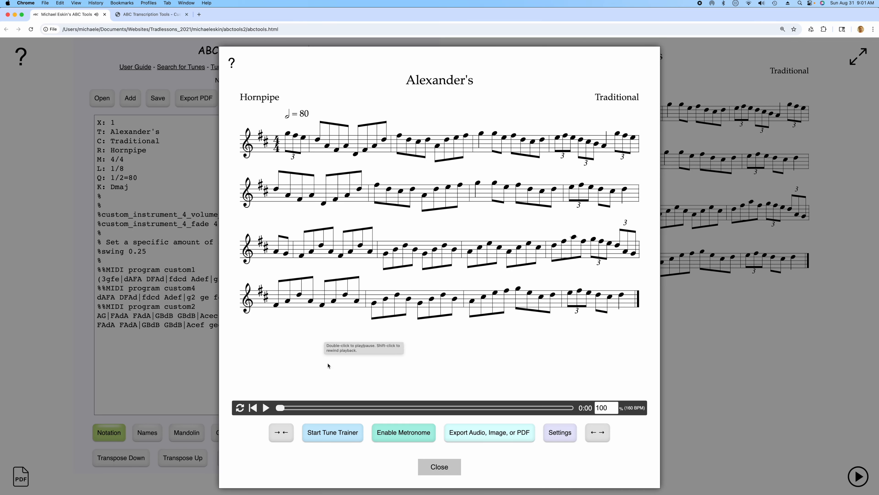
{"action": "left_click", "coordinate": [436, 465]}
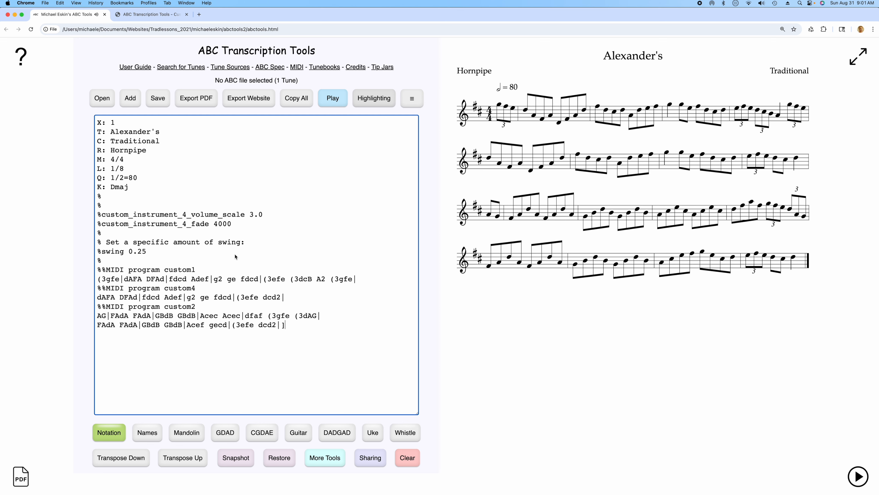